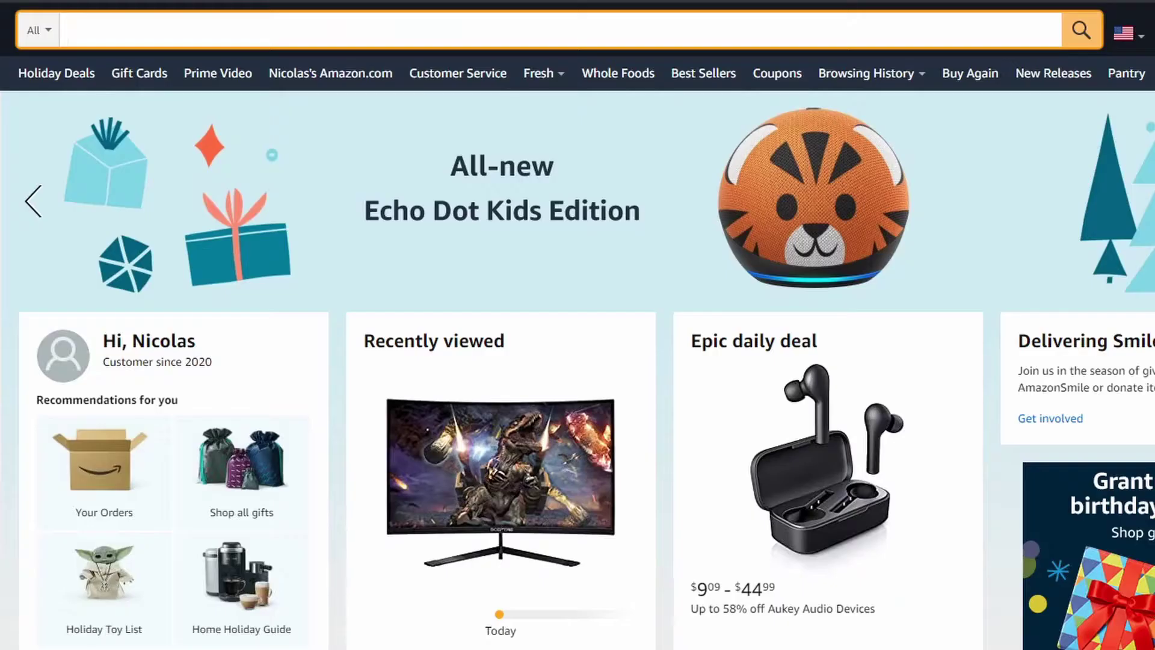
Step: Search Amazon for 'webcam' and scroll the results down to the Elgato Cam Link 4K listing
type("ebcam")
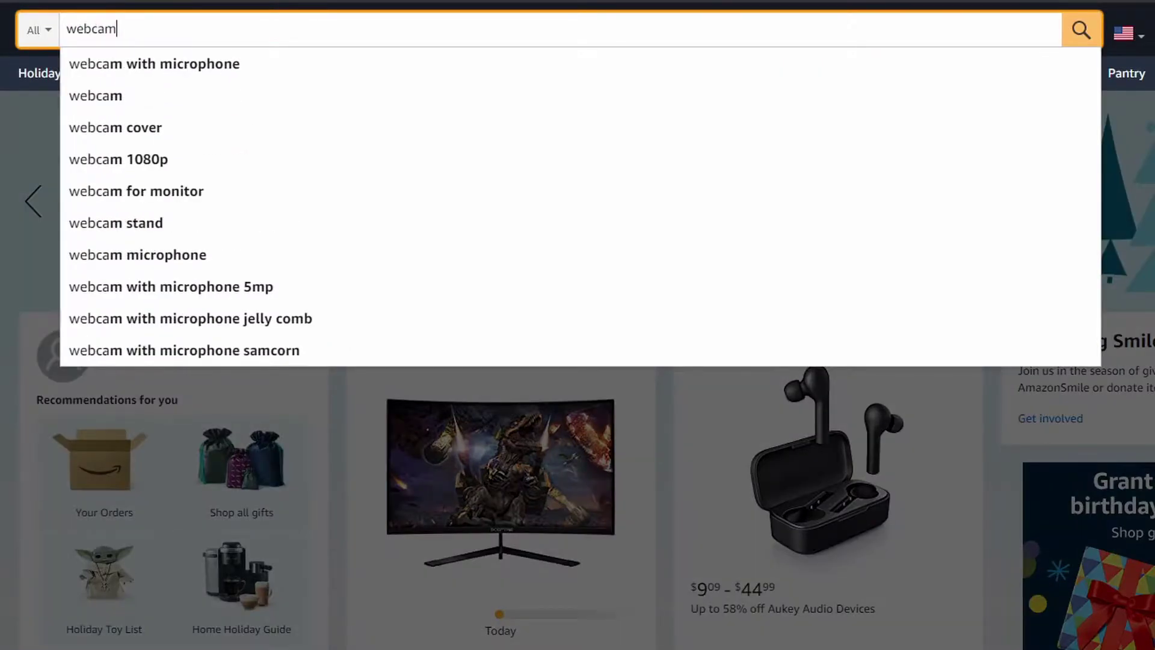
key("Return")
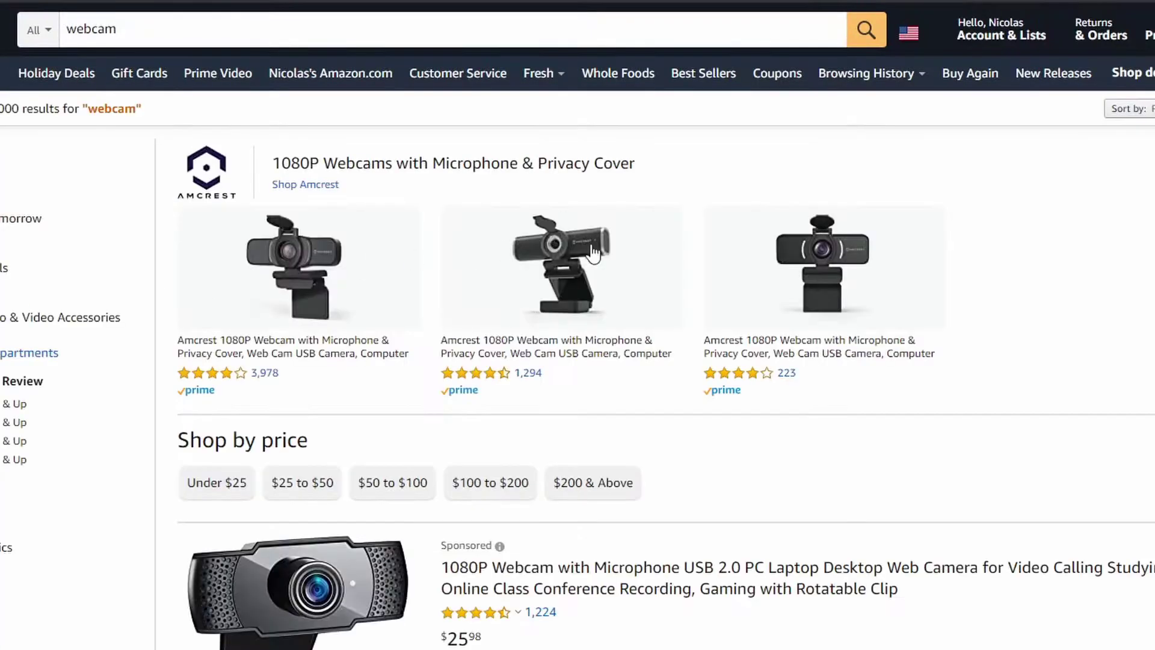
scroll(577, 329, "down", 5)
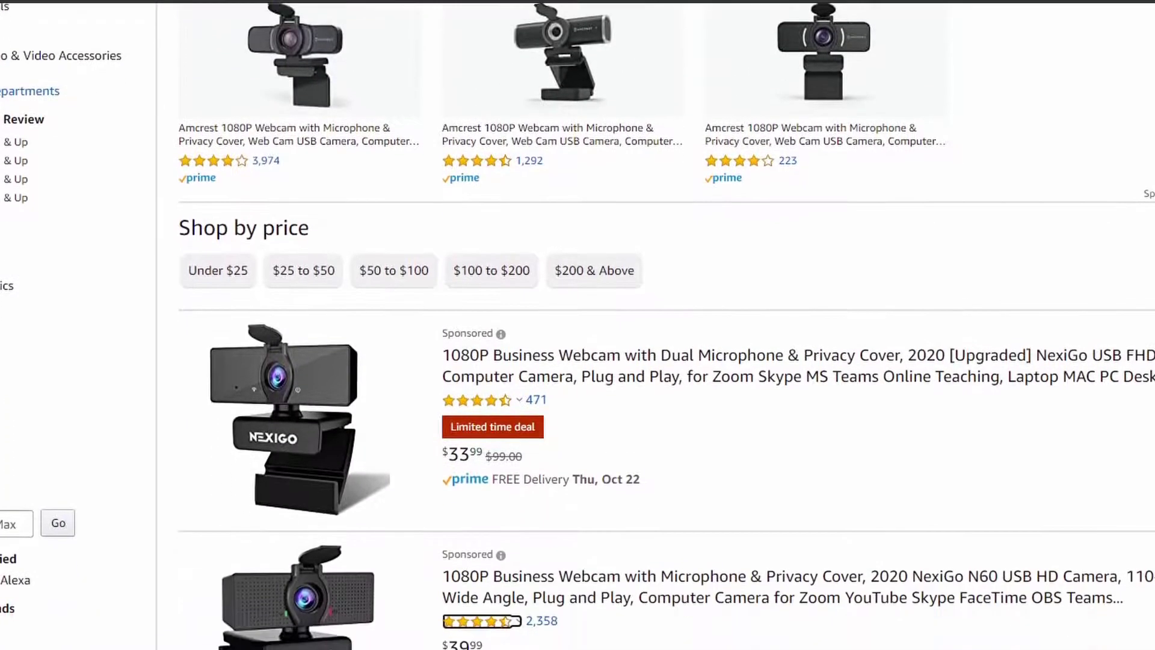
scroll(577, 329, "down", 6)
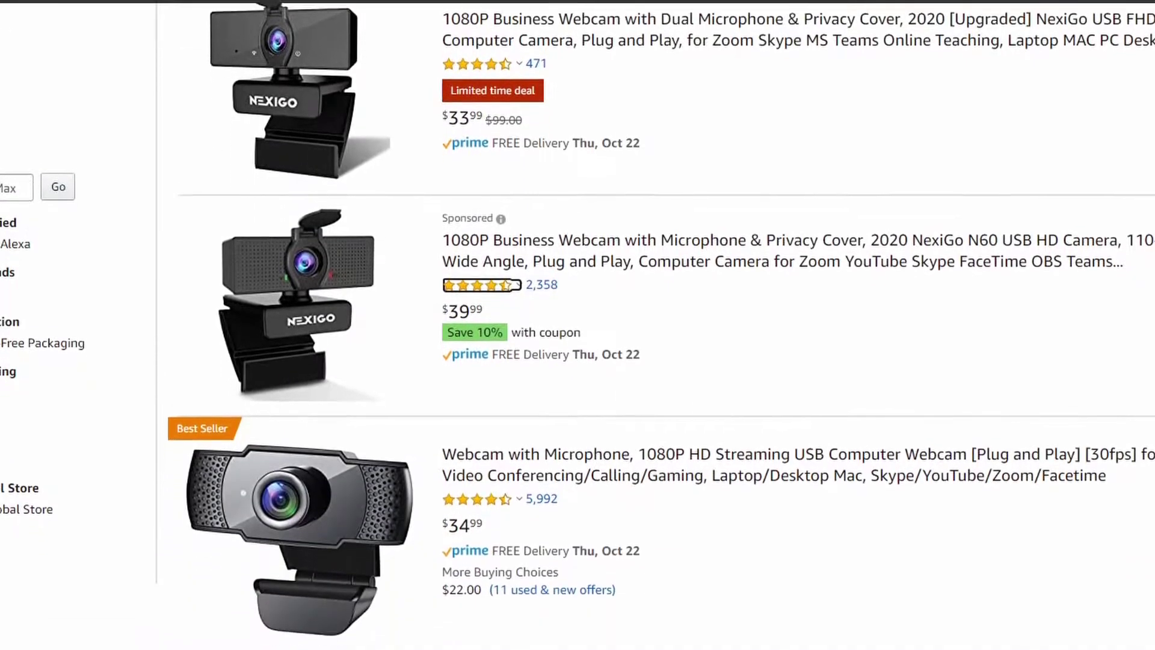
scroll(578, 328, "down", 6)
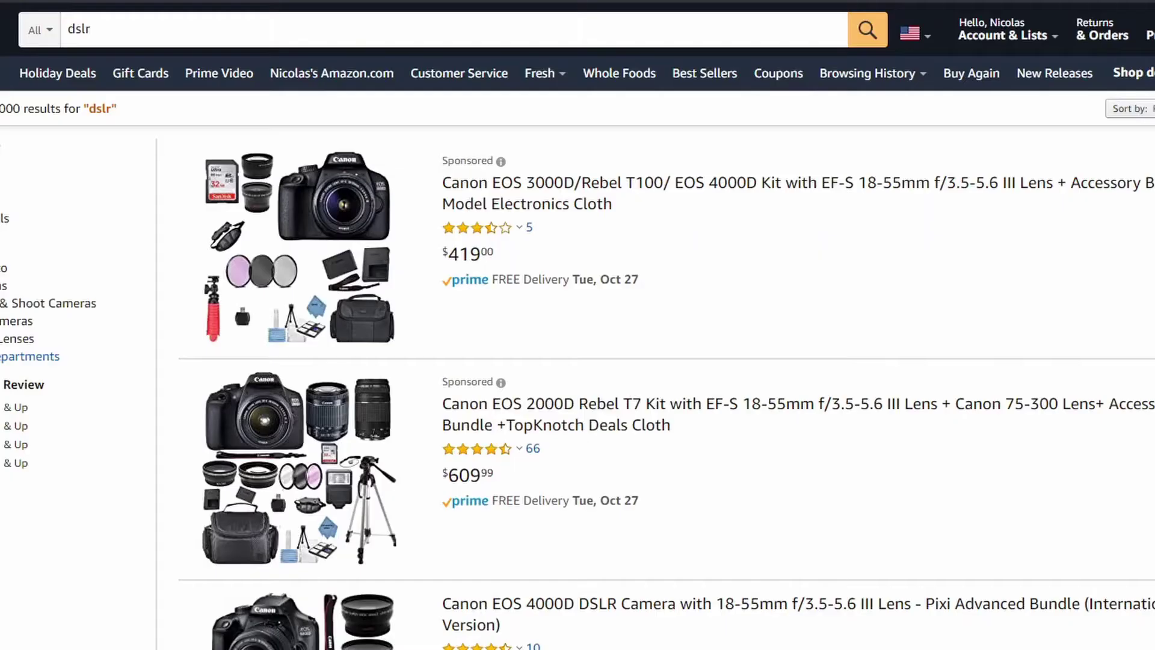
Step: Scroll through the Amazon DSLR camera results, then the Sony ZV-1 listings and prices
scroll(578, 325, "down", 4)
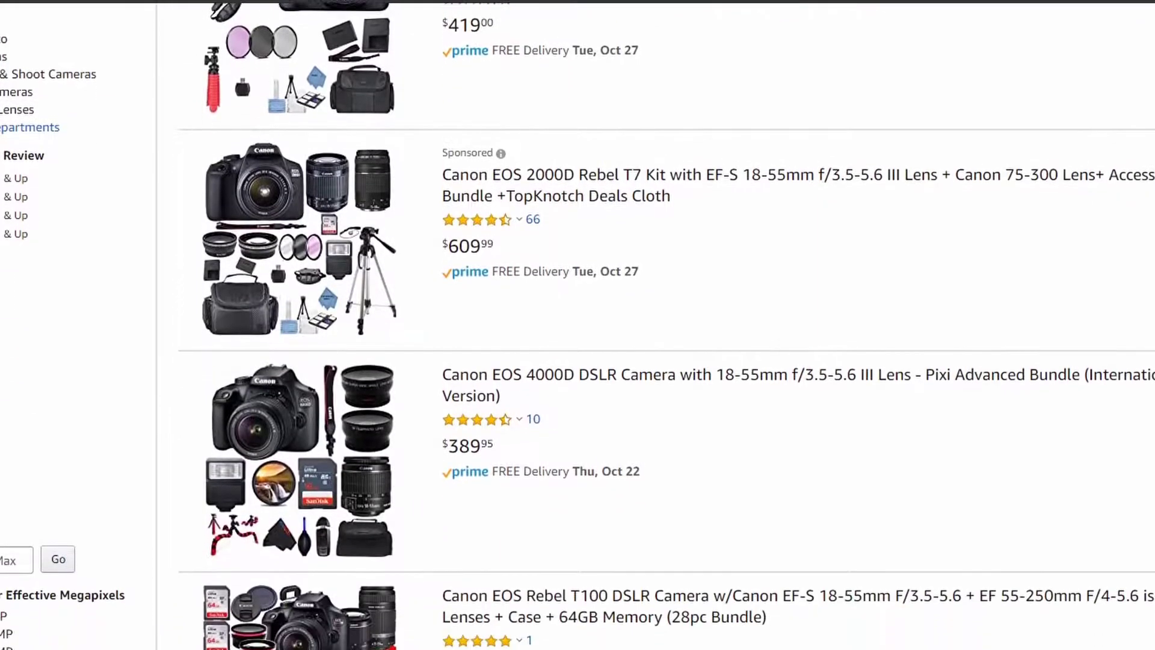
scroll(577, 325, "down", 4)
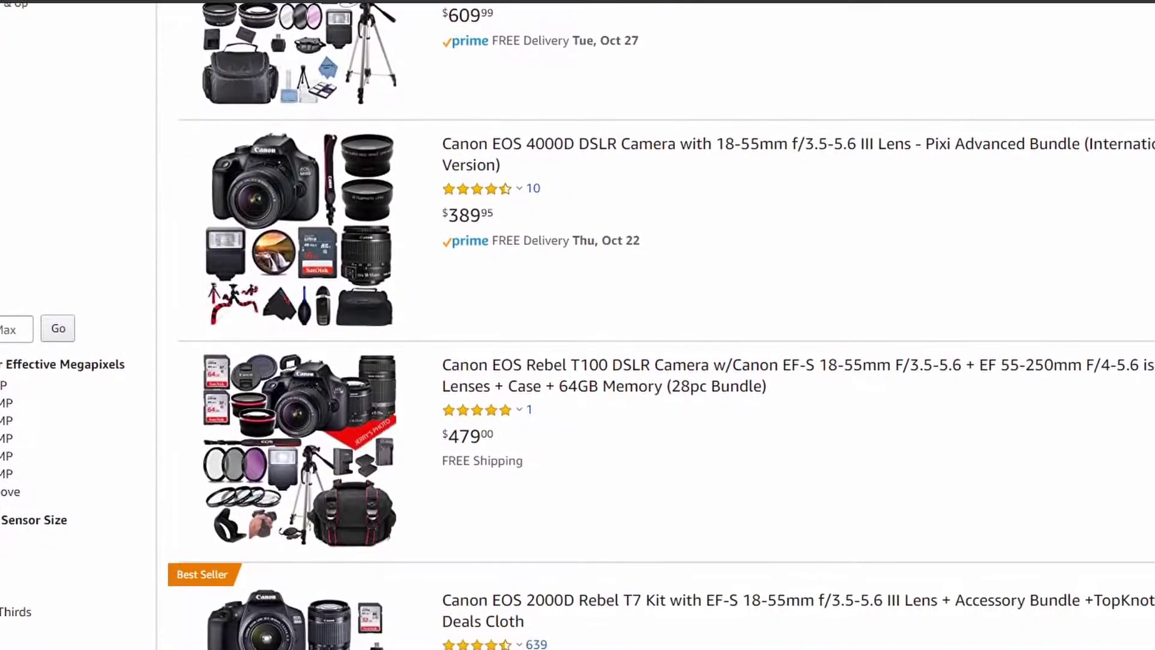
scroll(578, 325, "down", 4)
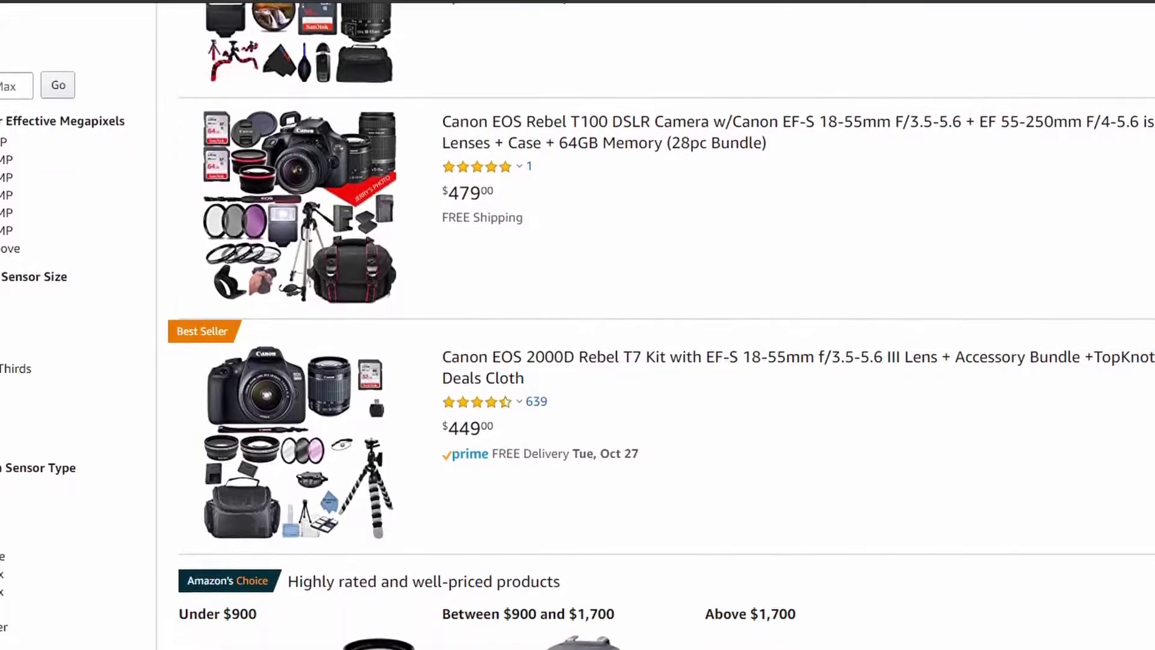
scroll(577, 325, "down", 3)
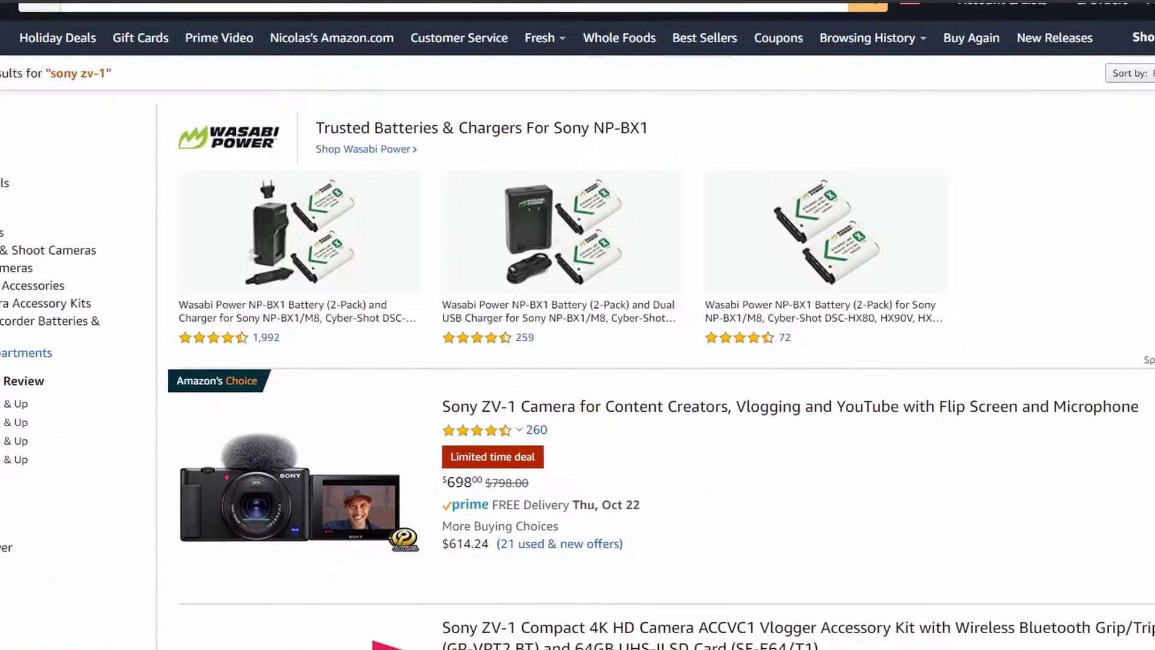
scroll(578, 325, "down", 4)
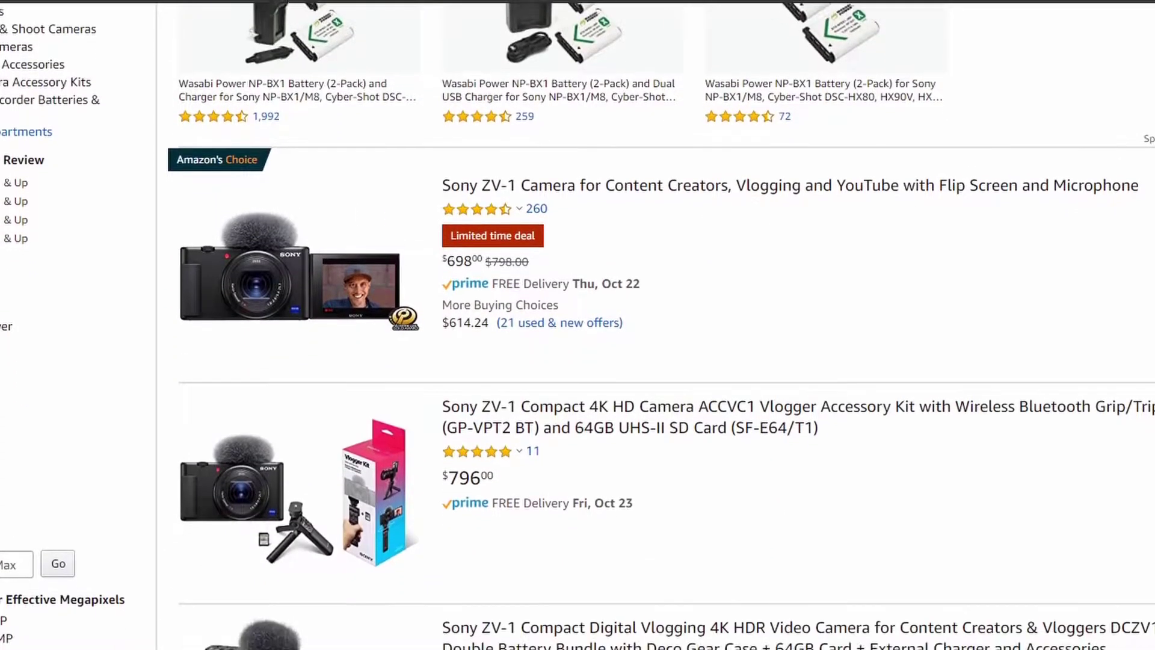
scroll(578, 325, "down", 4)
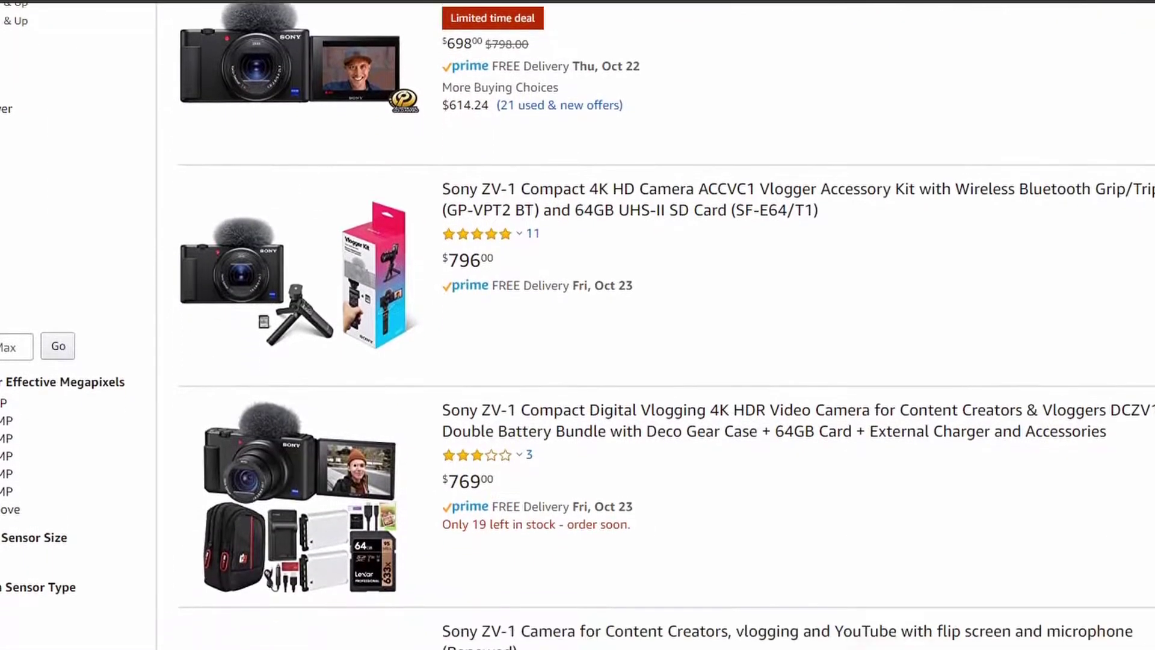
scroll(578, 325, "down", 3)
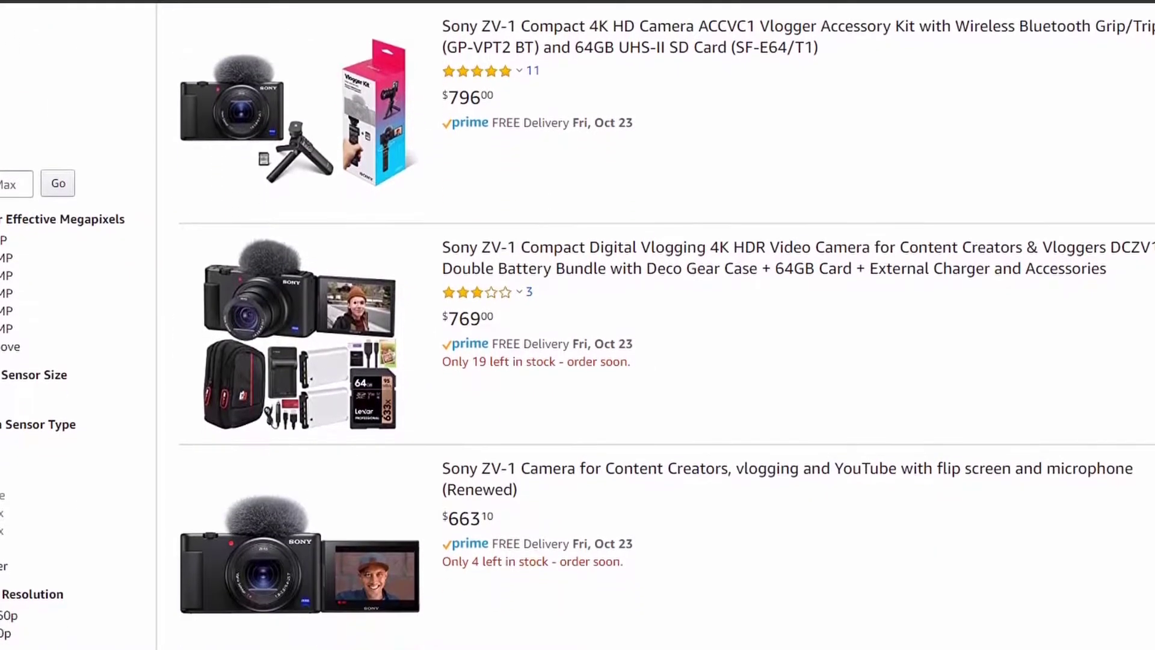
scroll(578, 325, "down", 4)
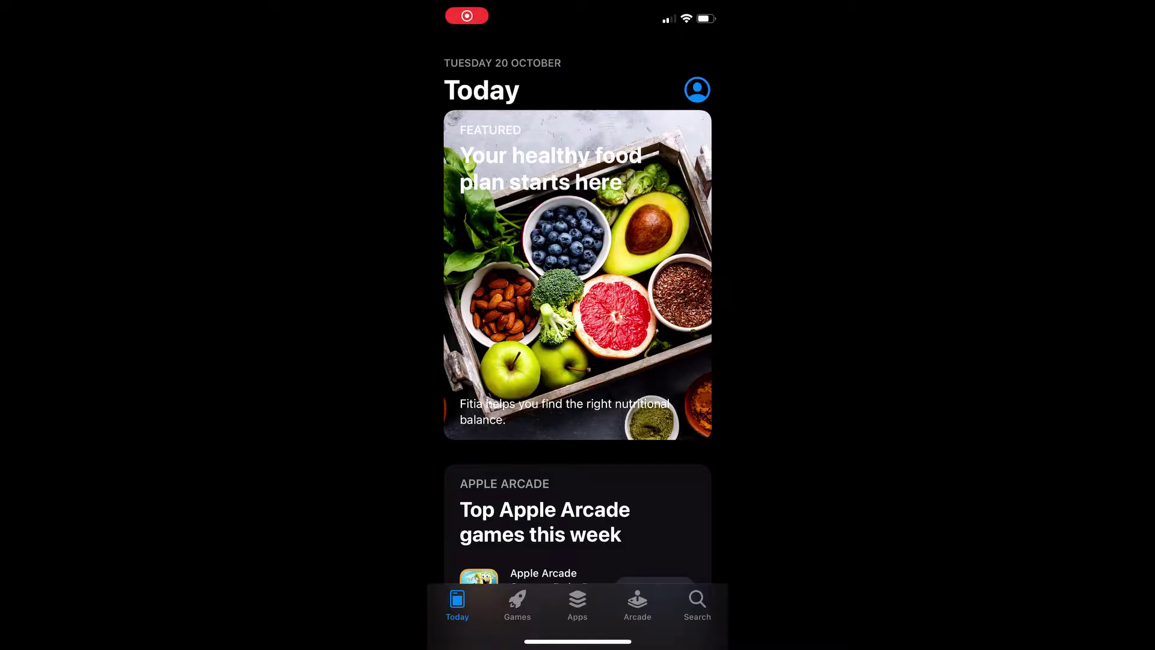
Step: Switch to the App Store Search tab and start a search for iVCam
left_click(697, 605)
left_click(568, 127)
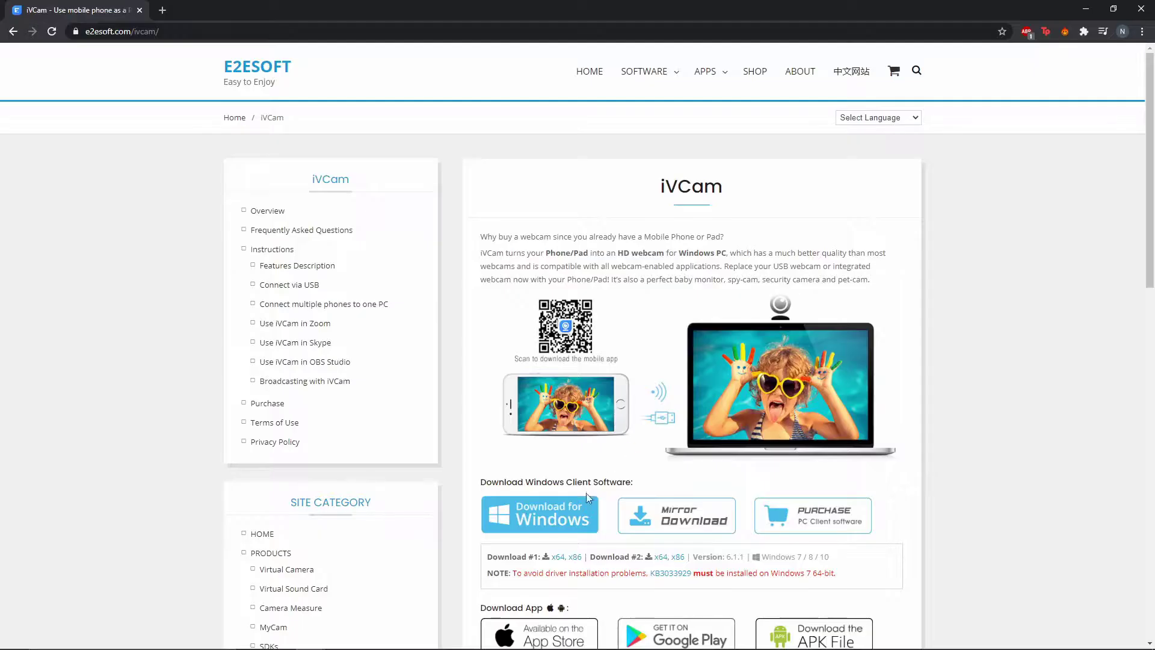
Step: Download the iVCam Windows installer from e2esoft.com, run it, and accept English as the setup language
left_click(567, 526)
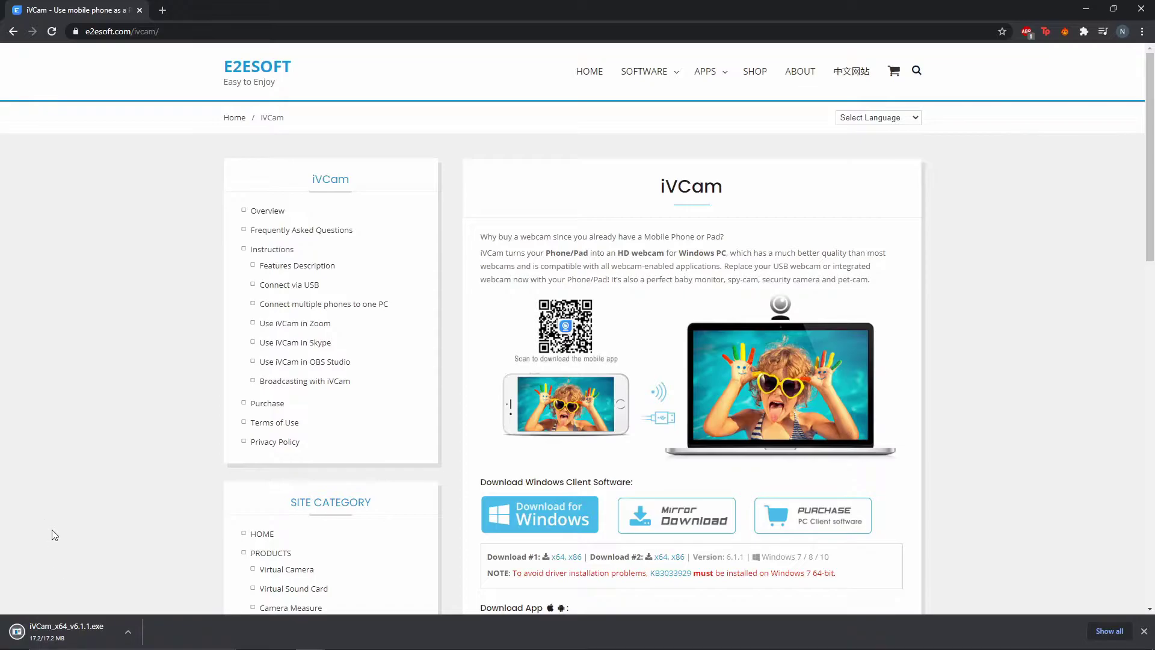
left_click(68, 631)
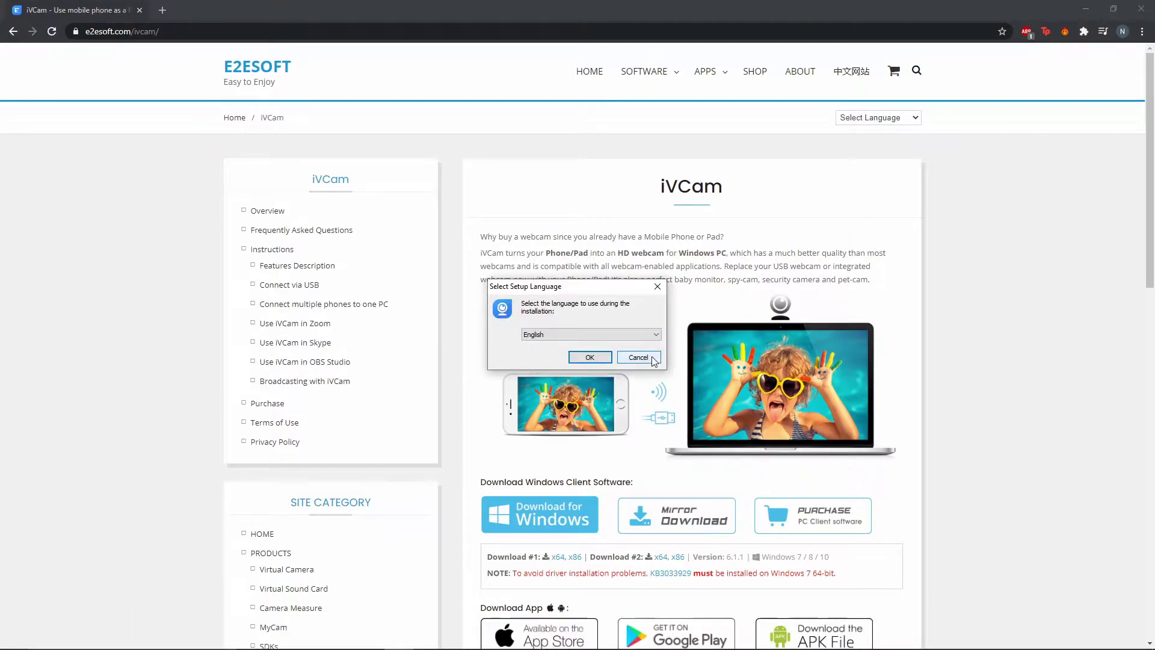
left_click(575, 357)
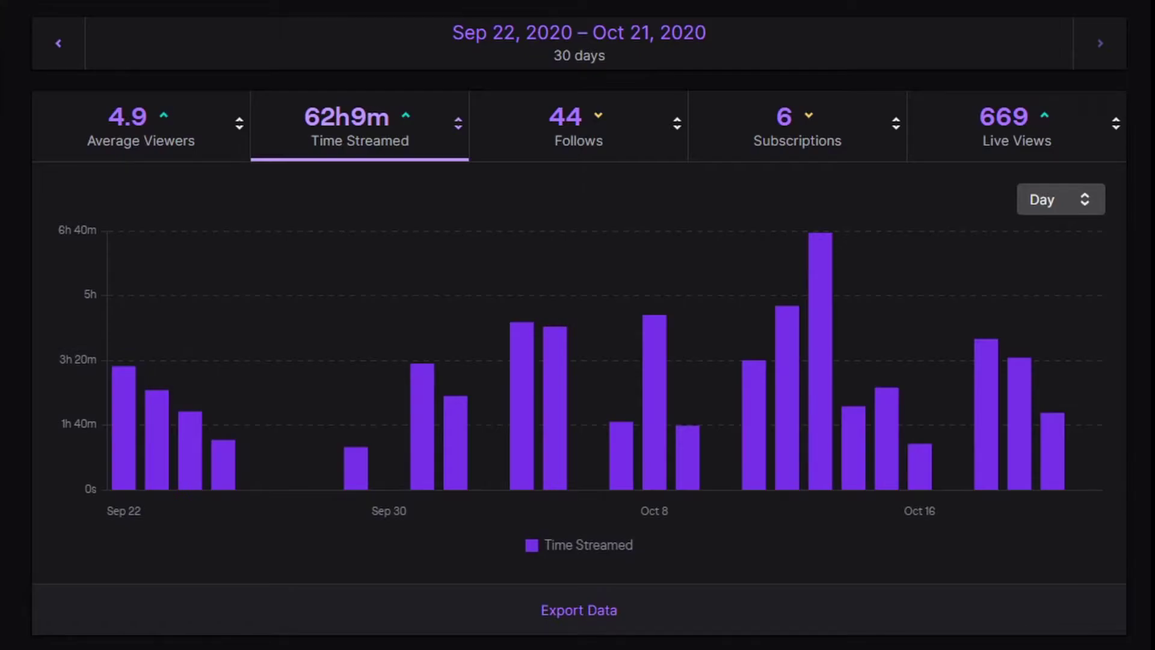
Step: Step the Twitch stream summary back to the Aug 23 – Sep 21, 2020 period
left_click(50, 60)
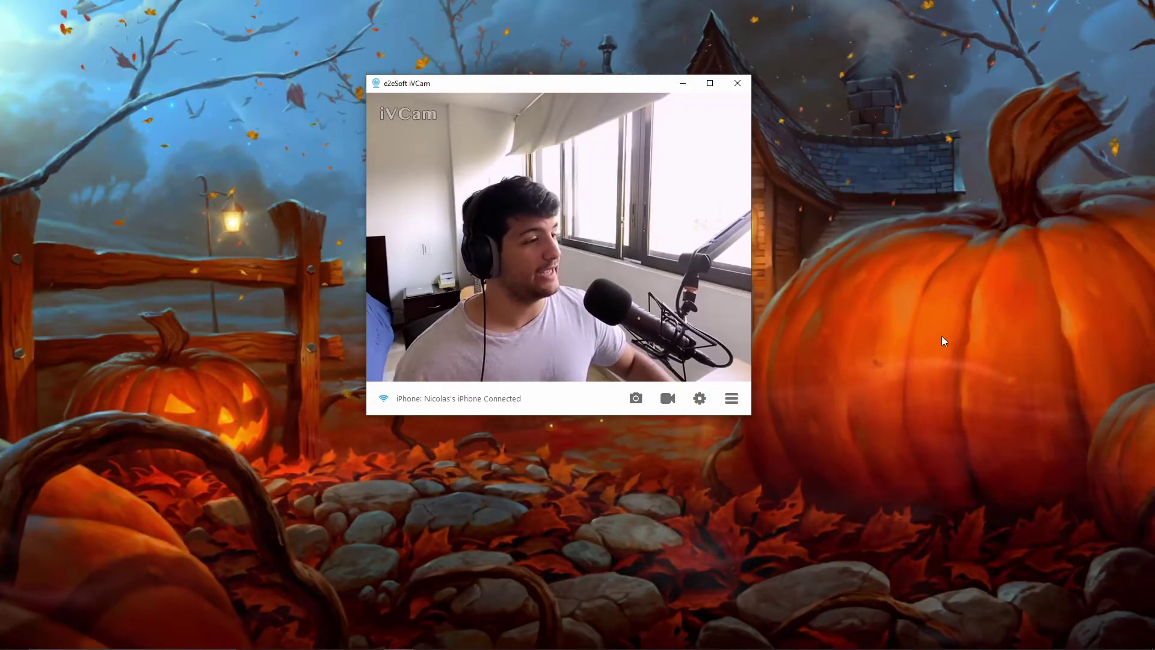
left_click(700, 398)
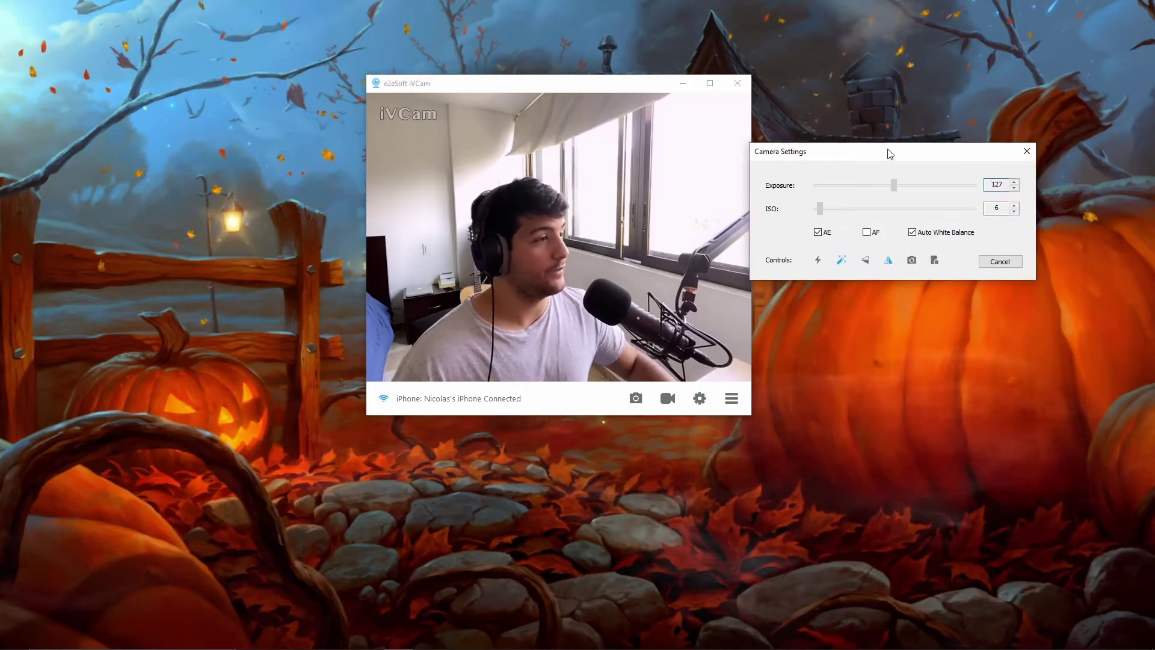
left_click(1027, 151)
left_click(732, 398)
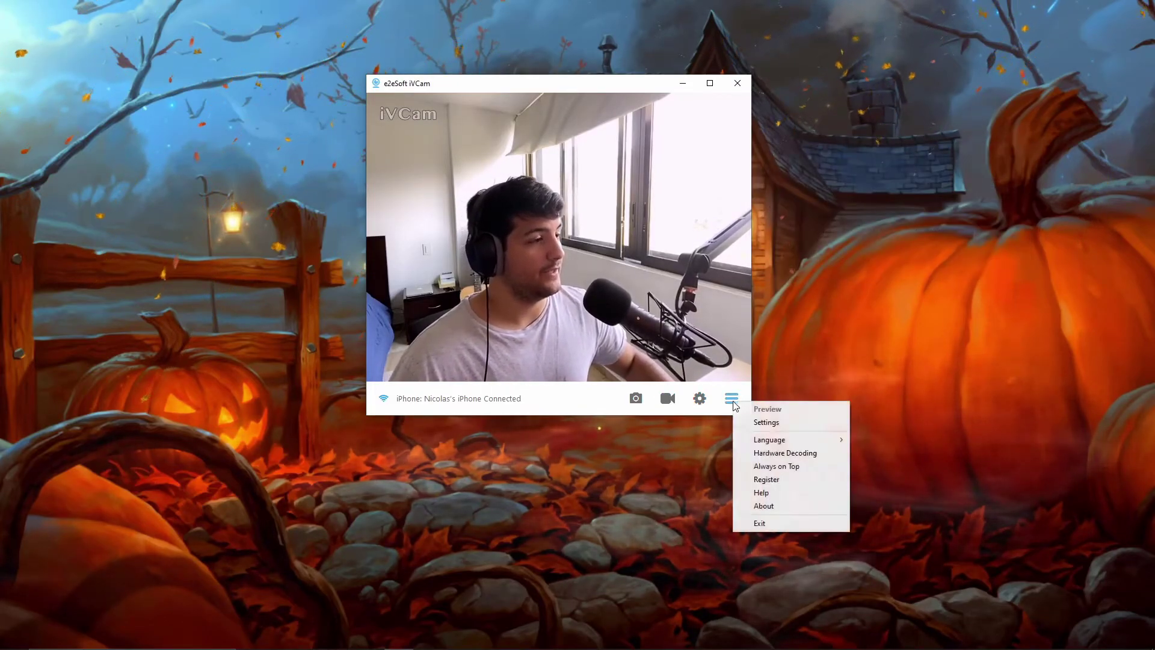
left_click(799, 424)
left_click_drag(588, 114, 898, 121)
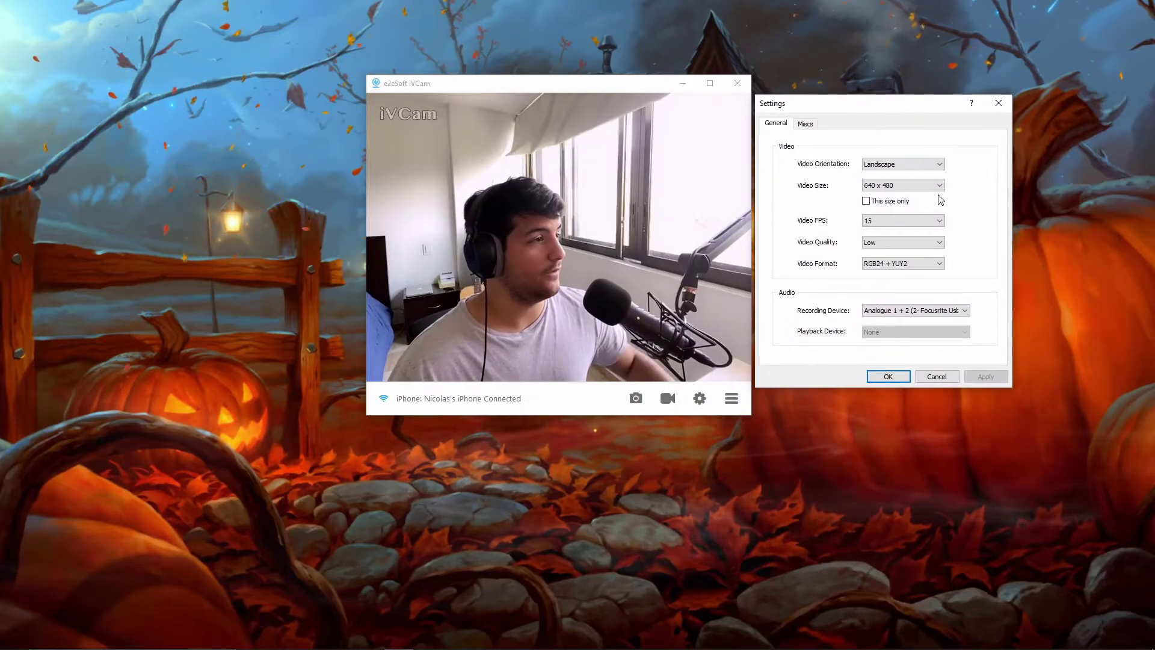
left_click(939, 186)
left_click(933, 223)
left_click(933, 223)
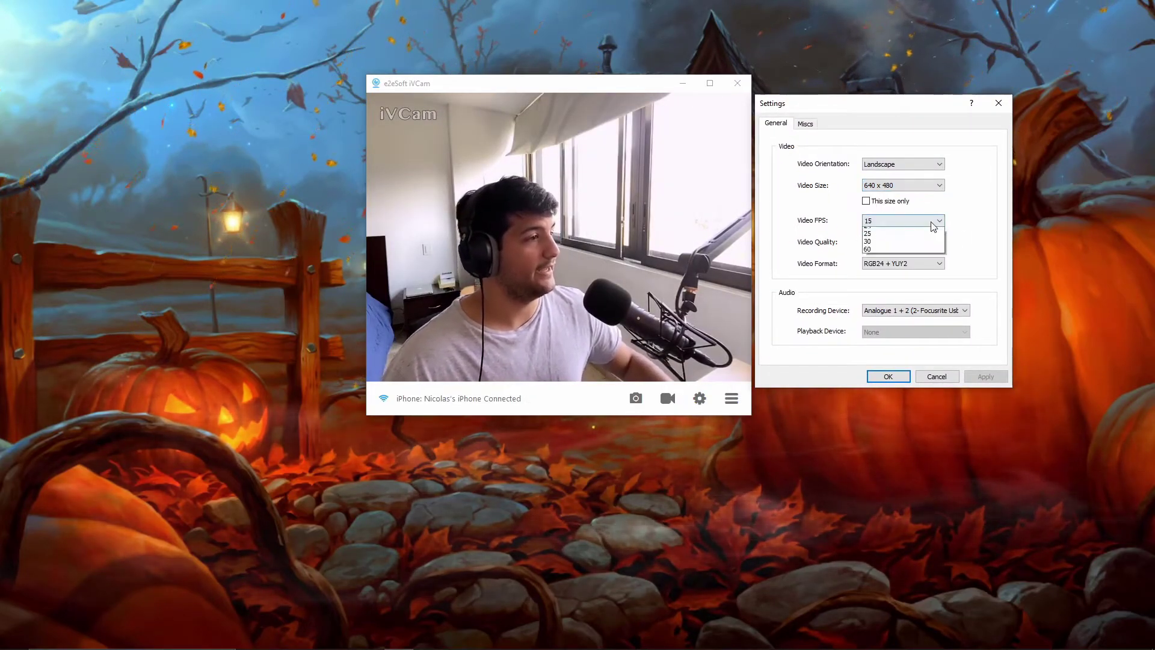
left_click(970, 227)
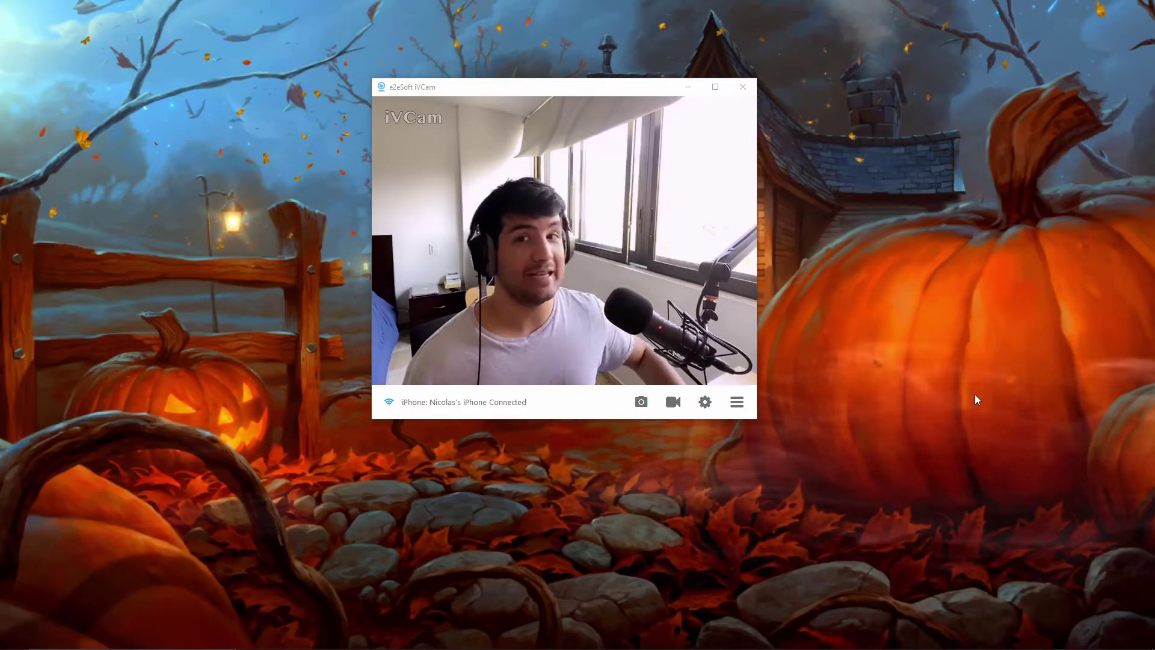
mouse_move(1010, 649)
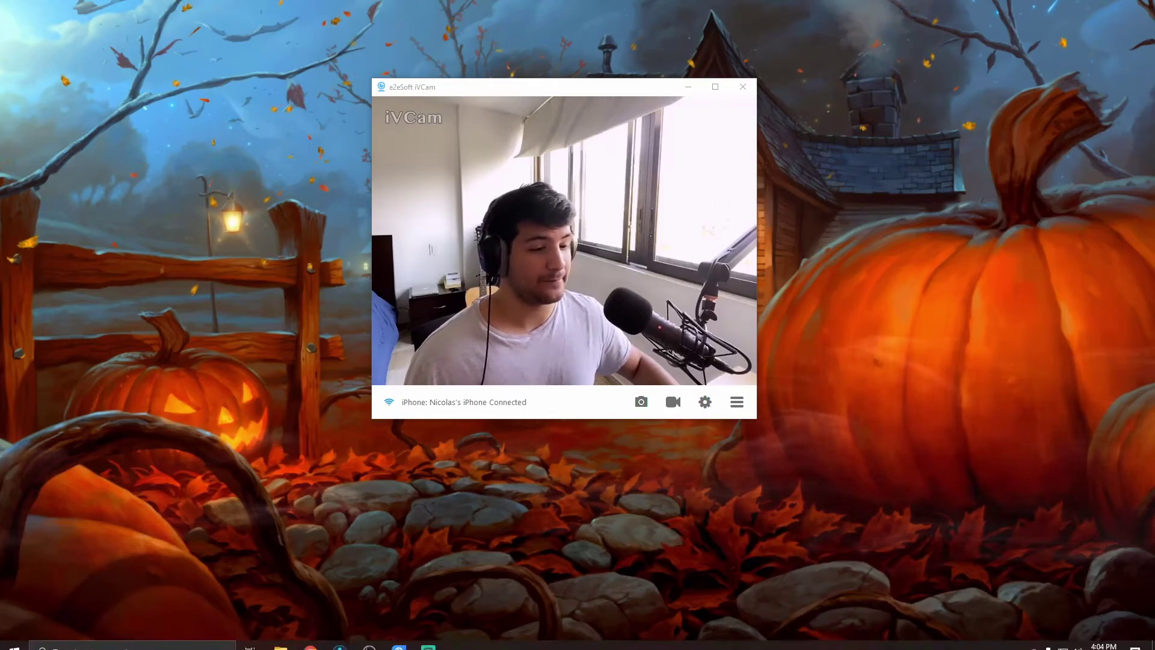
Step: In Streamlabs OBS, select 'Webcam Scene for Youtube' and add a Video Capture Device source
left_click(429, 636)
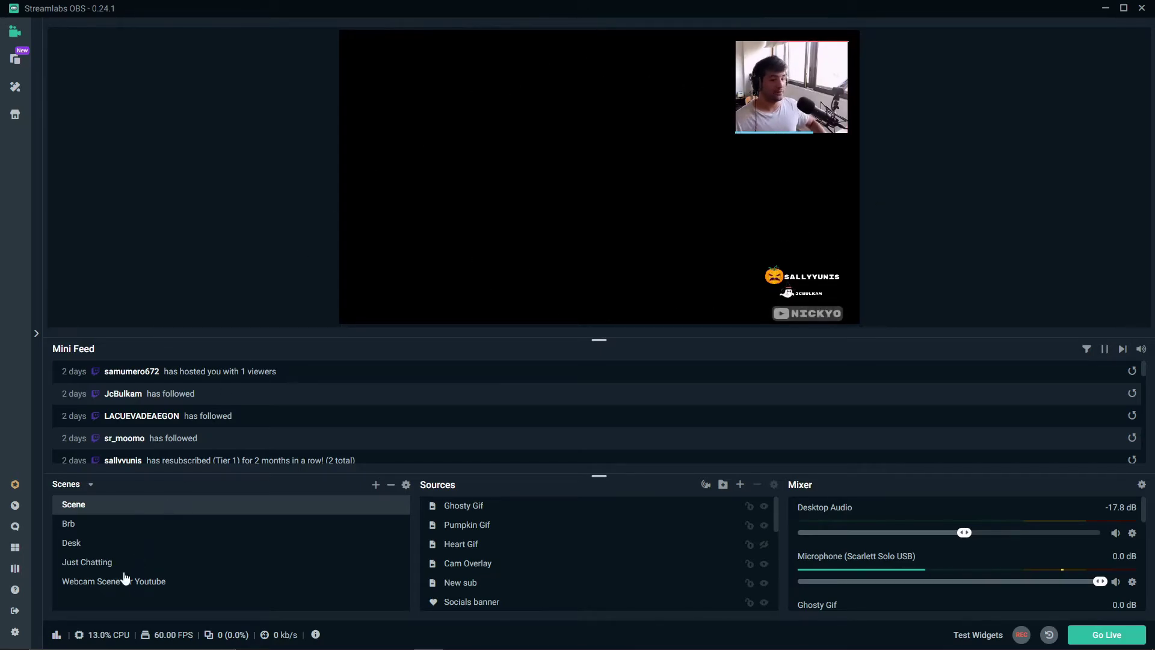
left_click(147, 582)
left_click(740, 484)
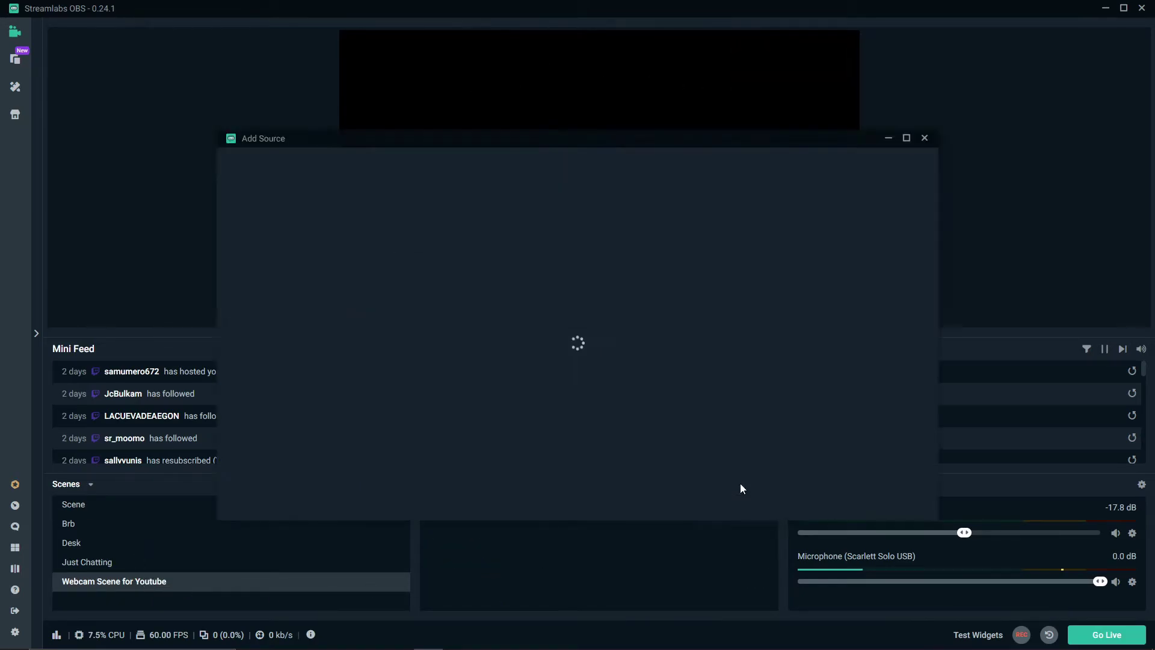
left_click(454, 412)
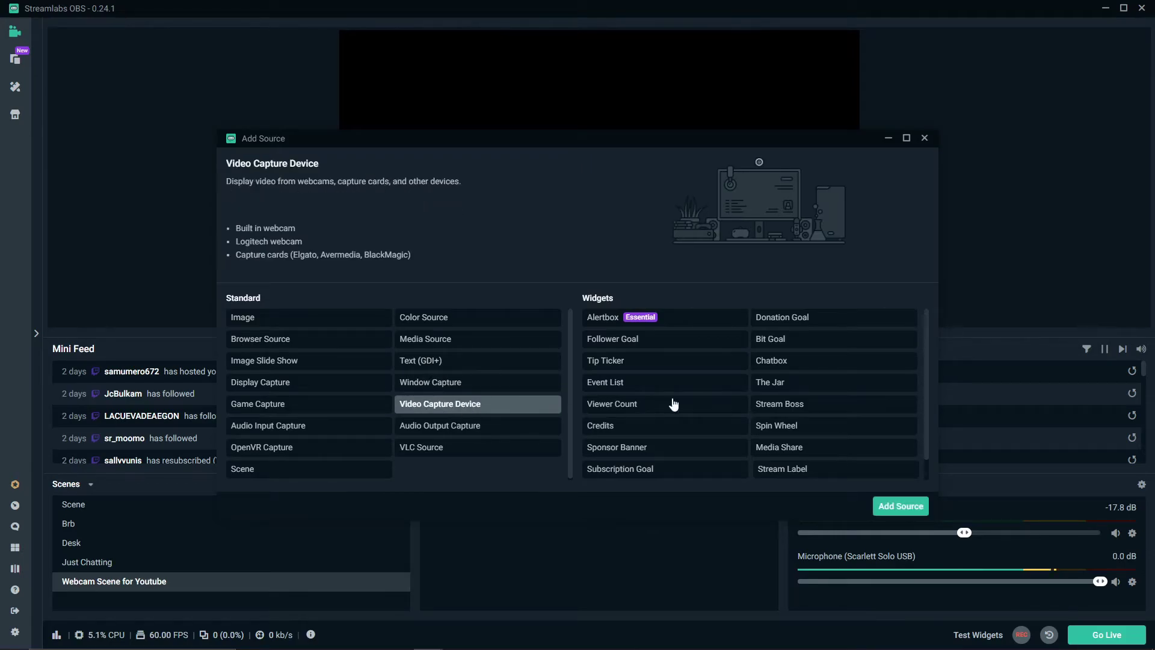
left_click(912, 508)
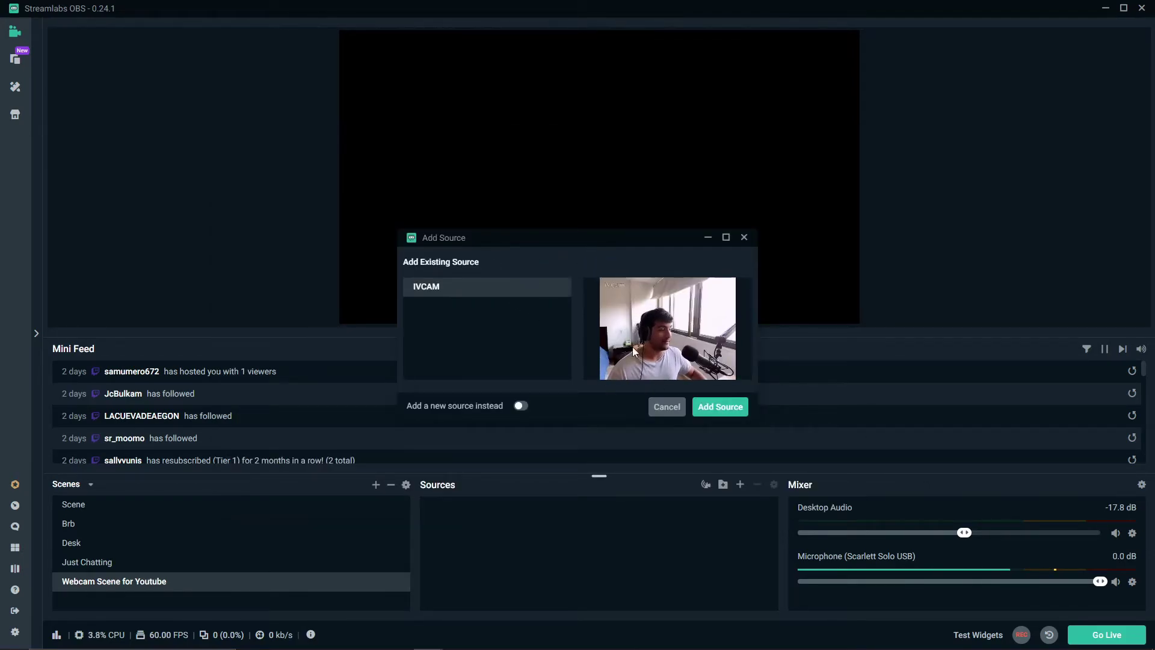
Step: Add the existing IVCAM source, enlarge it, crop its left side, and nudge it left of centre
left_click(729, 407)
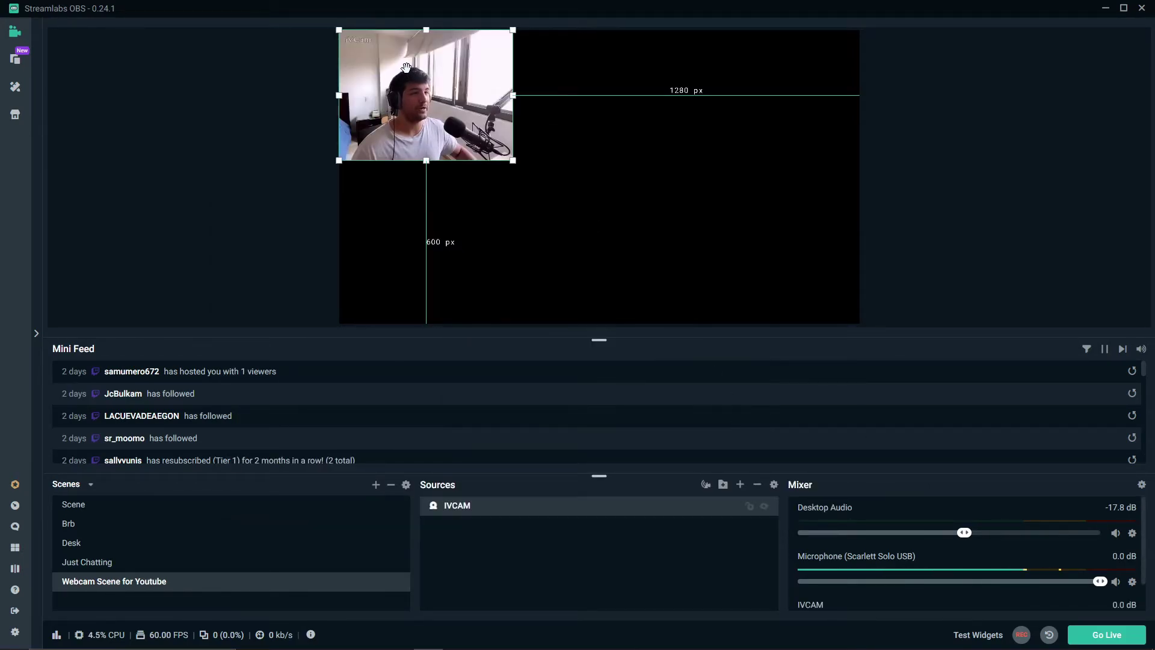
left_click_drag(461, 94, 446, 63)
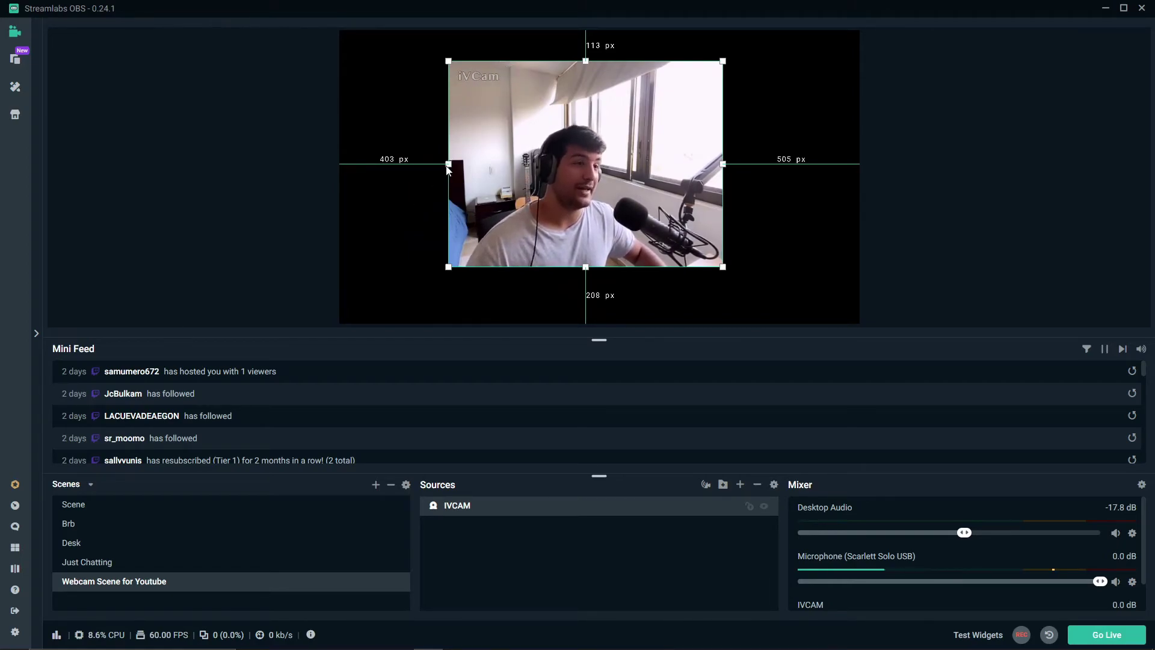
left_click_drag(449, 165, 501, 170)
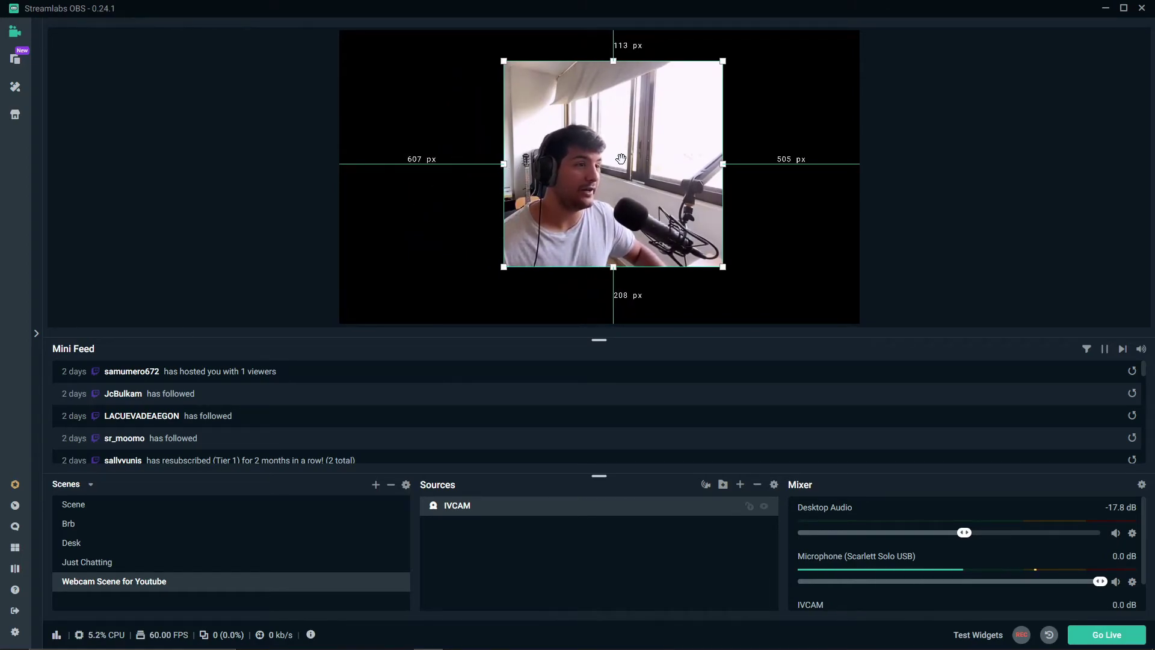
left_click_drag(621, 159, 535, 155)
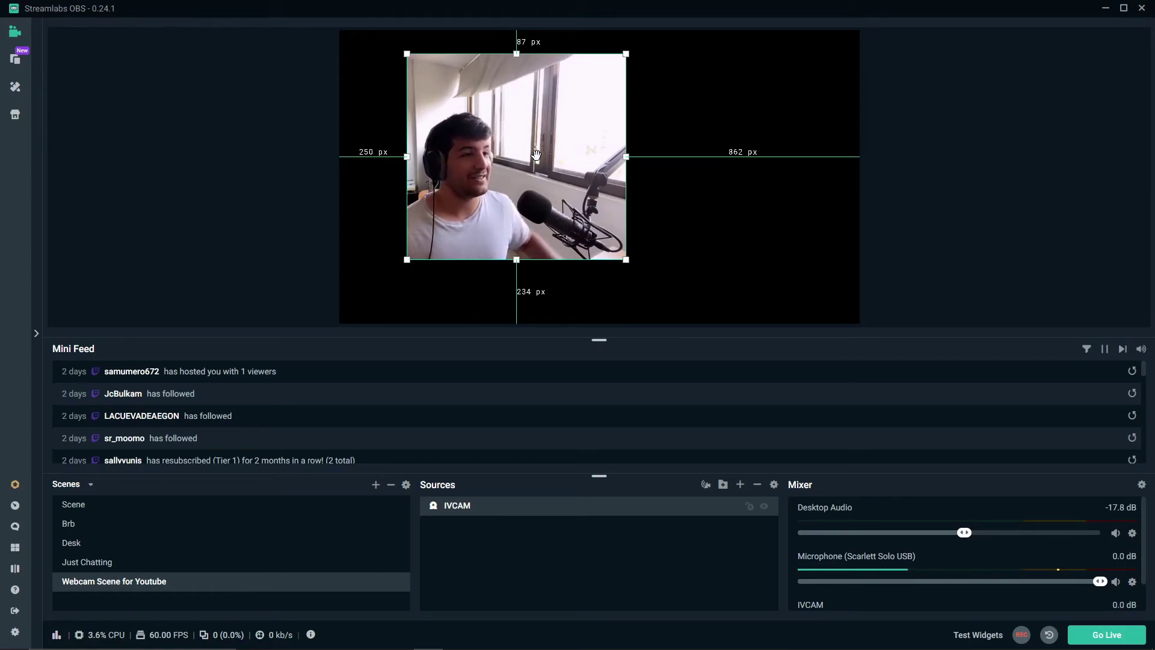
left_click_drag(536, 155, 520, 162)
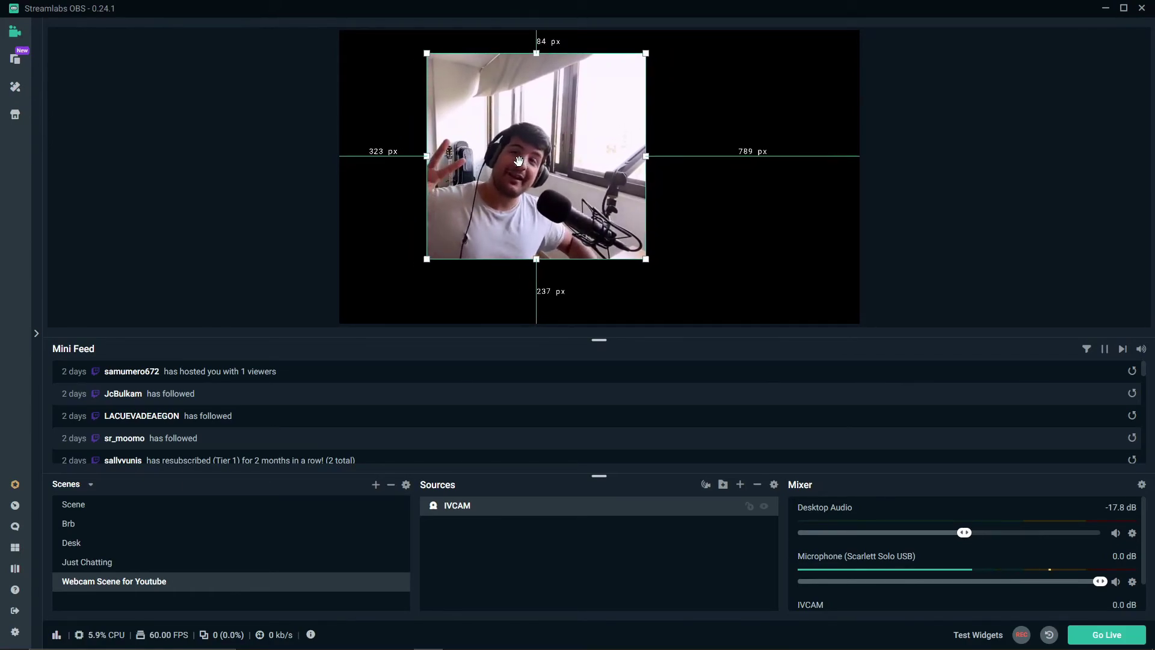